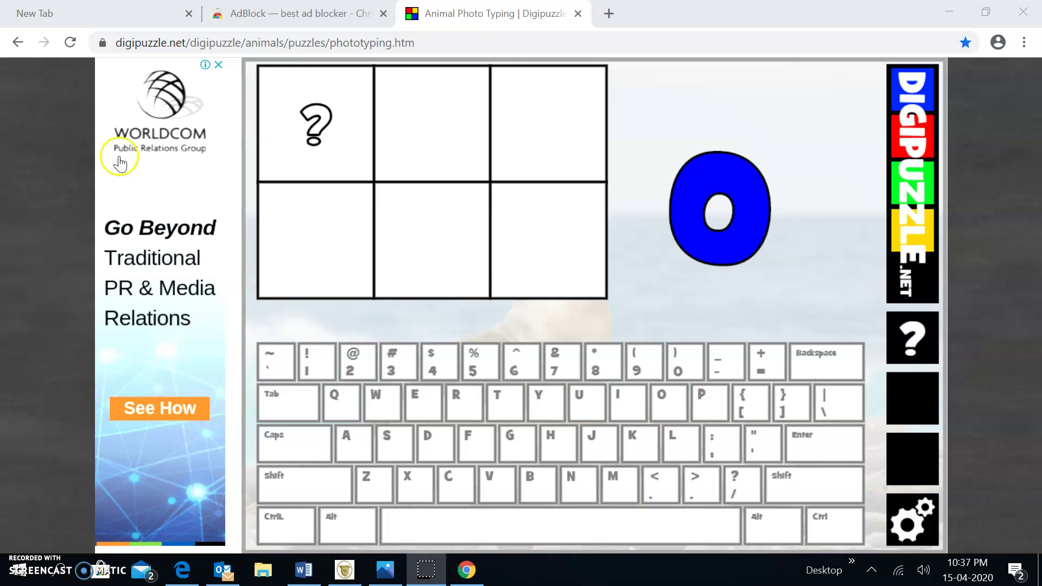
Open AdBlock's Chrome Web Store listing and request adding it to Chrome
click(278, 14)
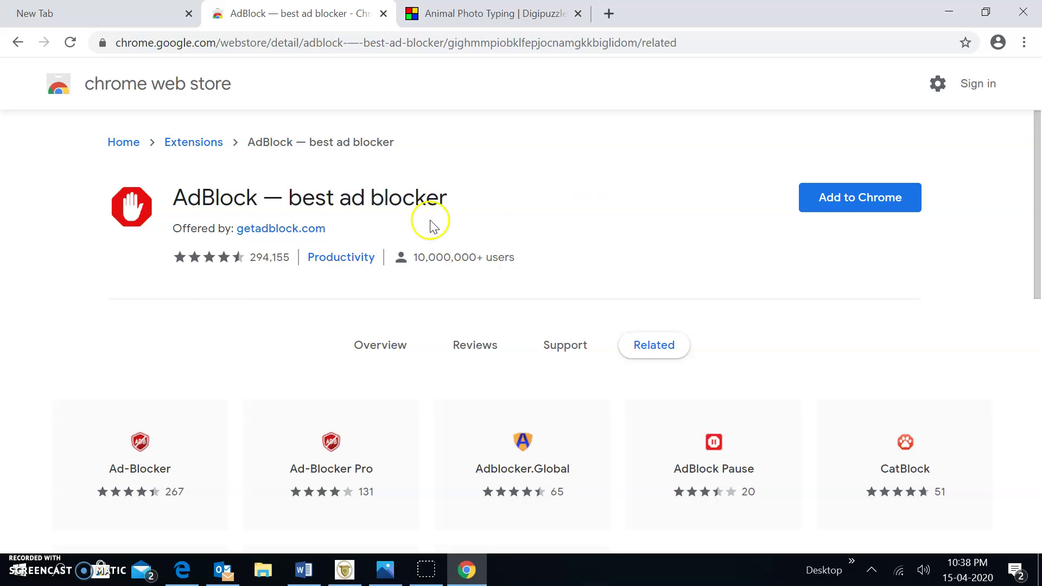
click(826, 215)
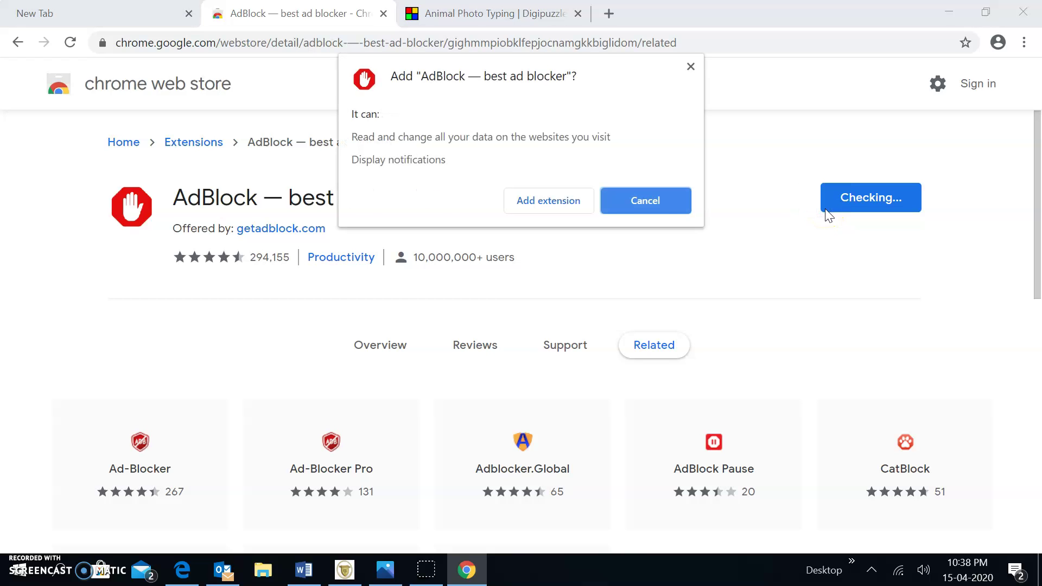
Confirm adding the AdBlock extension to Chrome
click(548, 200)
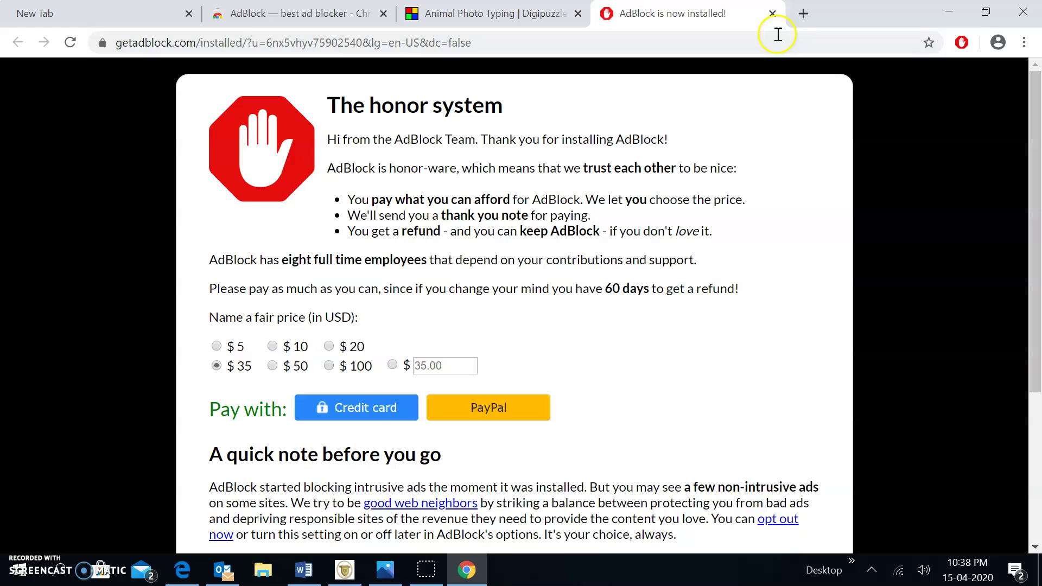
Close the 'AdBlock is now installed!' tab to return to Animal Photo Typing
click(773, 14)
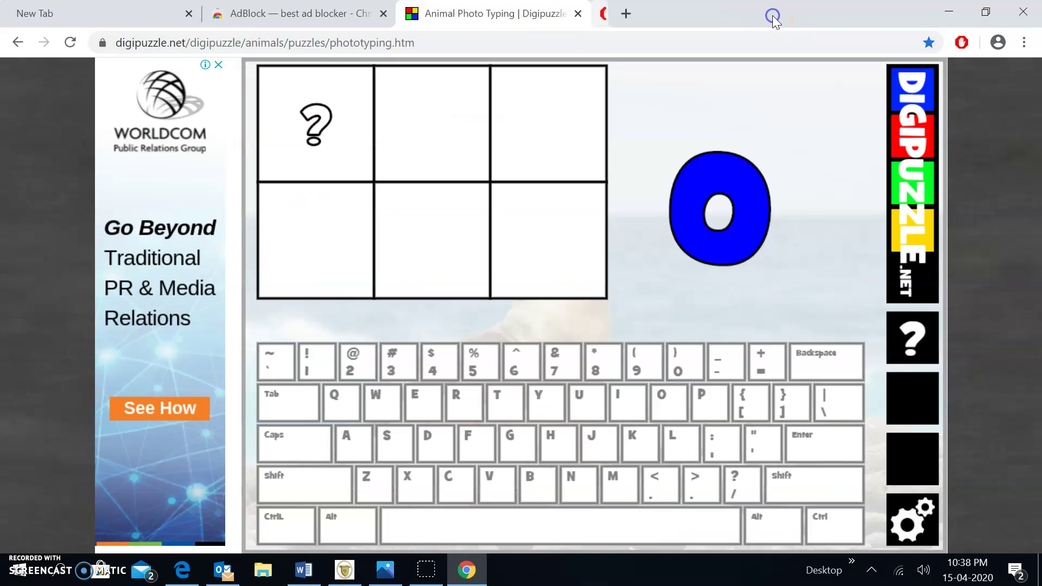